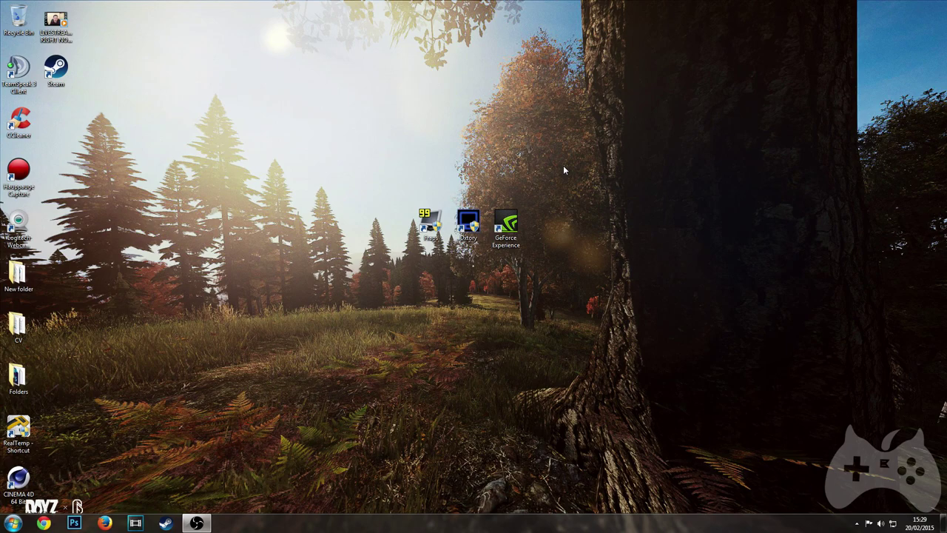
Drag the Fraps, Dxtory and GeForce Experience shortcuts up and left into a row
drag(376, 205, 366, 241)
drag(315, 109, 392, 175)
drag(468, 222, 430, 170)
drag(506, 223, 478, 176)
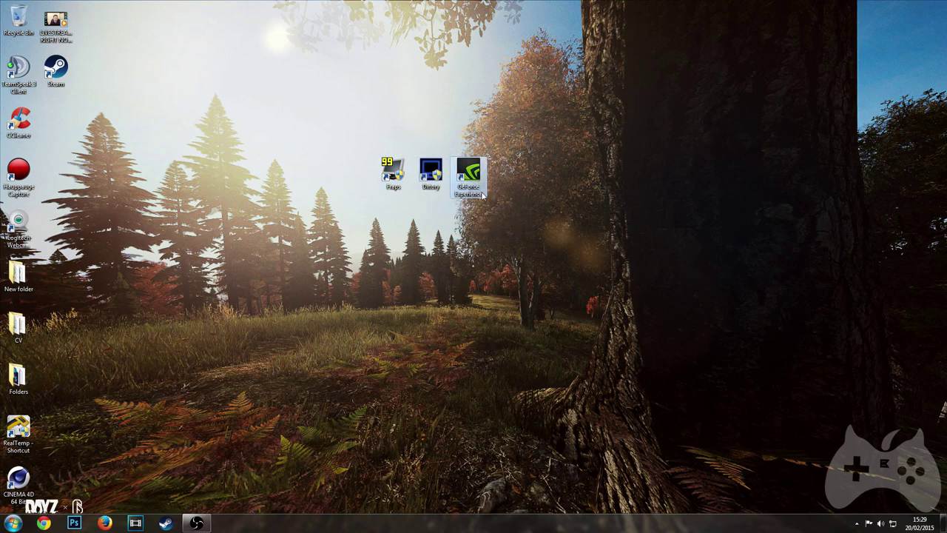
click(390, 172)
Realign the Fraps and Dxtory shortcuts beside GeForce Experience, deselect, and launch Fraps
drag(393, 173, 280, 327)
drag(418, 180, 441, 184)
drag(273, 332, 363, 176)
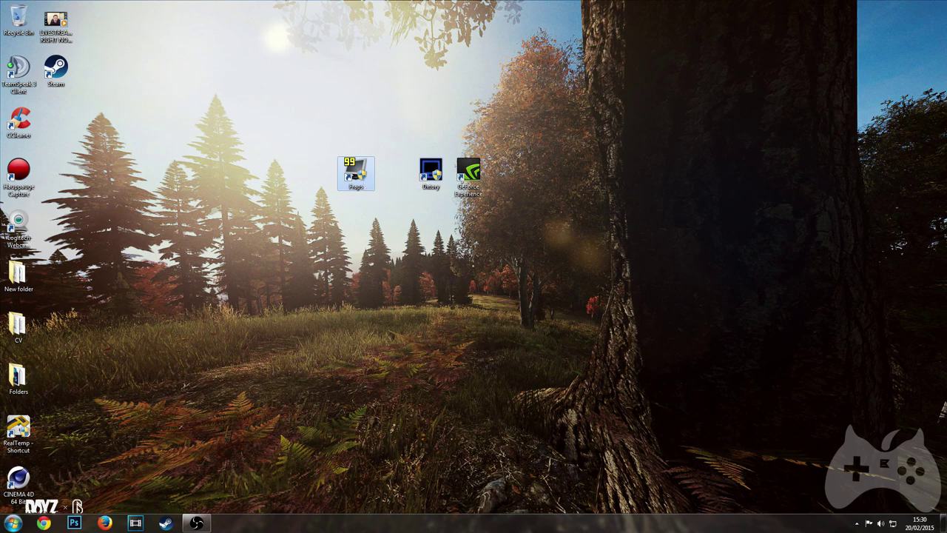
click(614, 320)
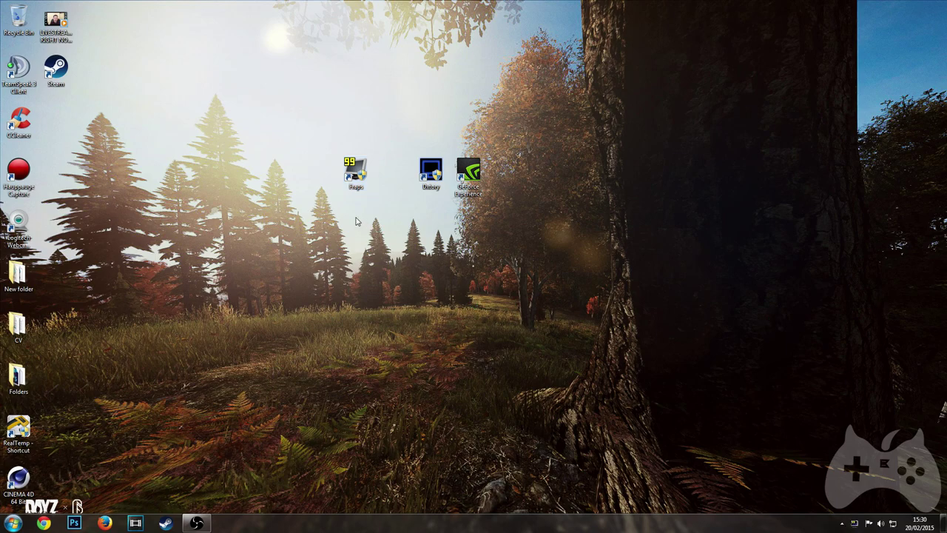
double_click(356, 170)
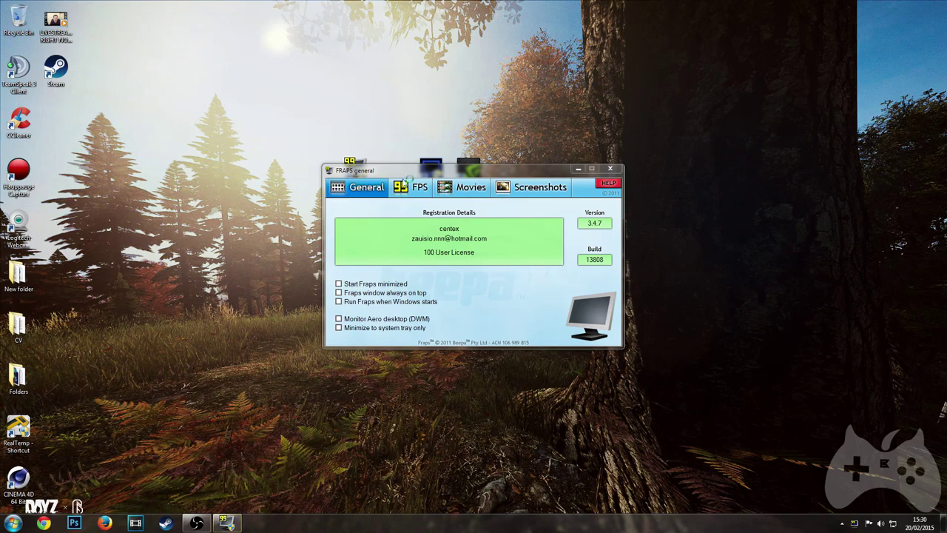
Move the Fraps window up and review its FPS, Movies and General pages
drag(407, 173, 369, 118)
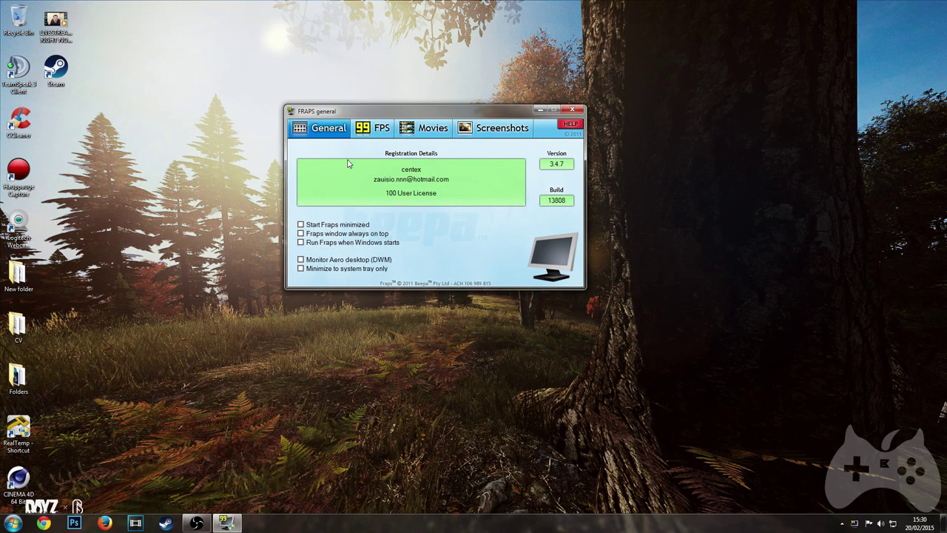
click(361, 131)
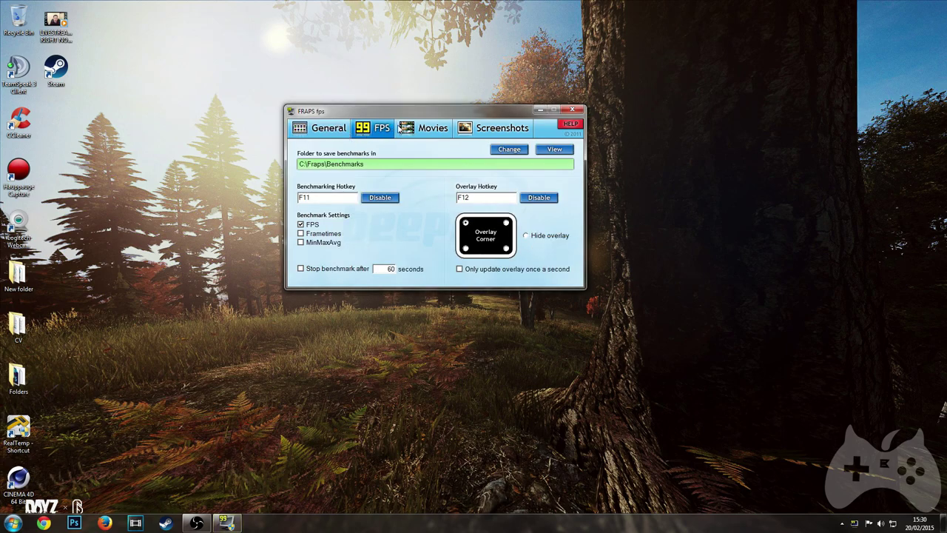
click(429, 127)
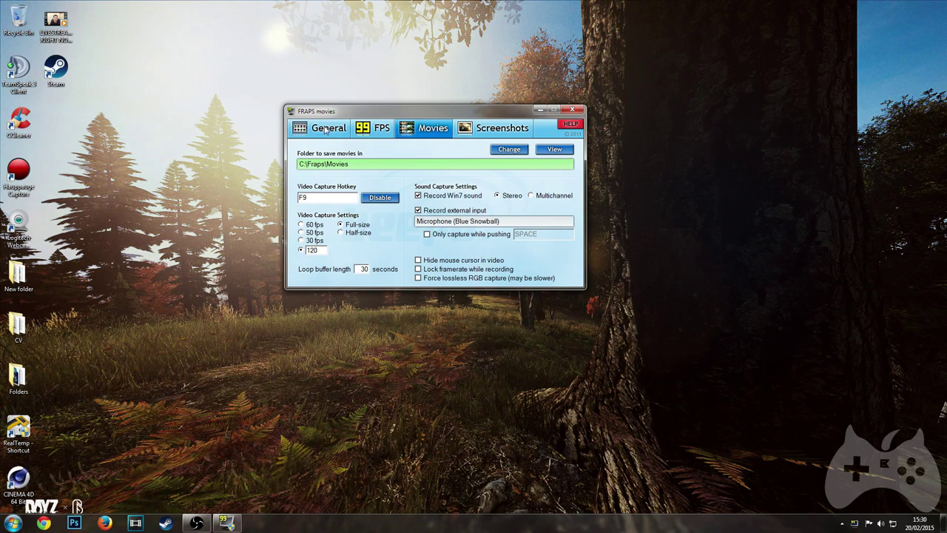
click(366, 134)
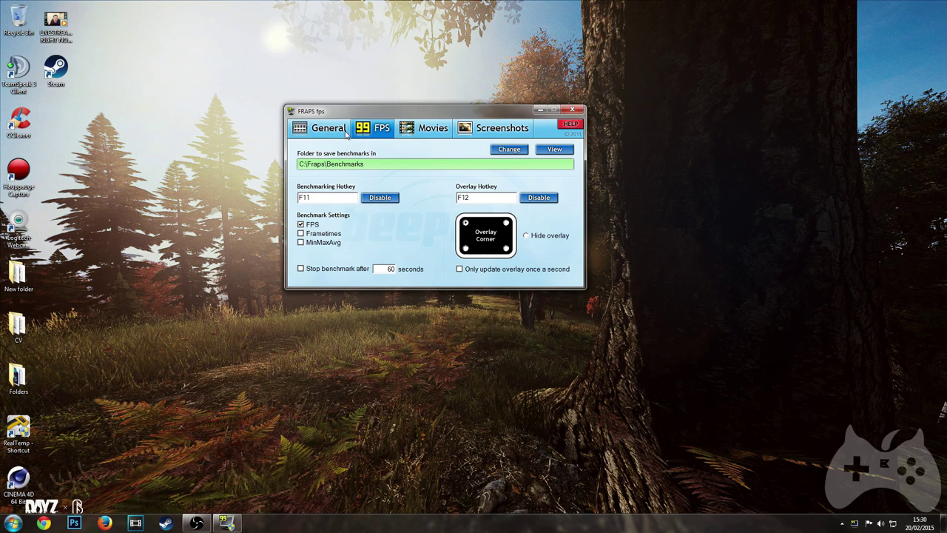
click(344, 132)
click(400, 128)
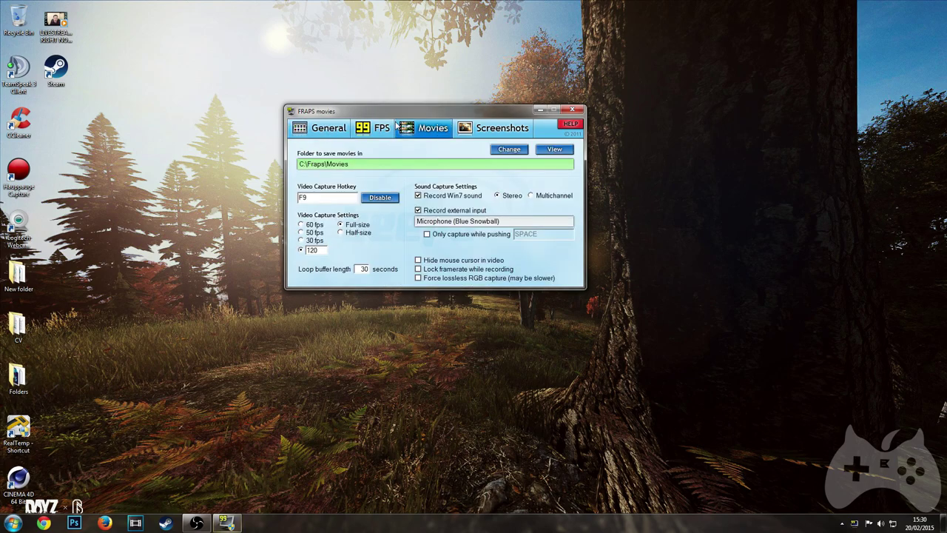
click(389, 128)
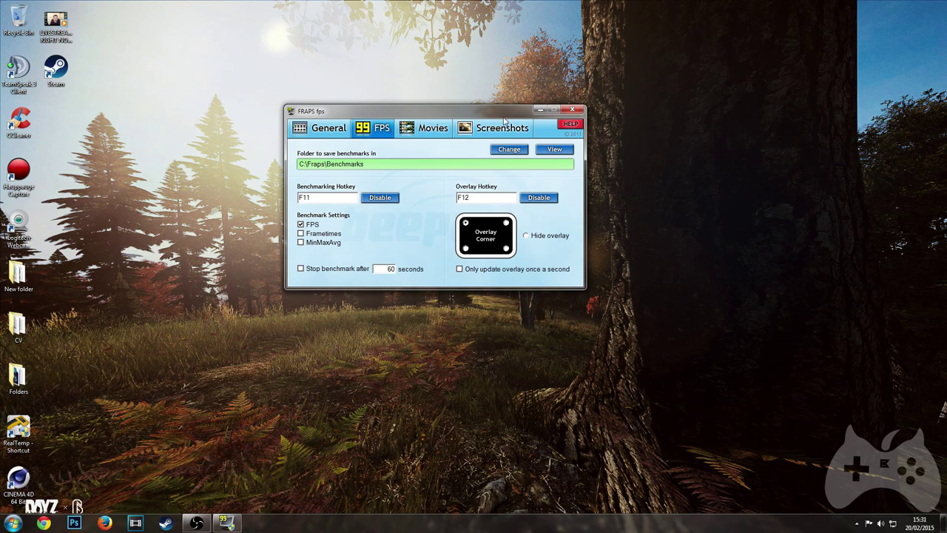
Close and unload Fraps, then place the Dxtory shortcut next to Fraps
click(581, 110)
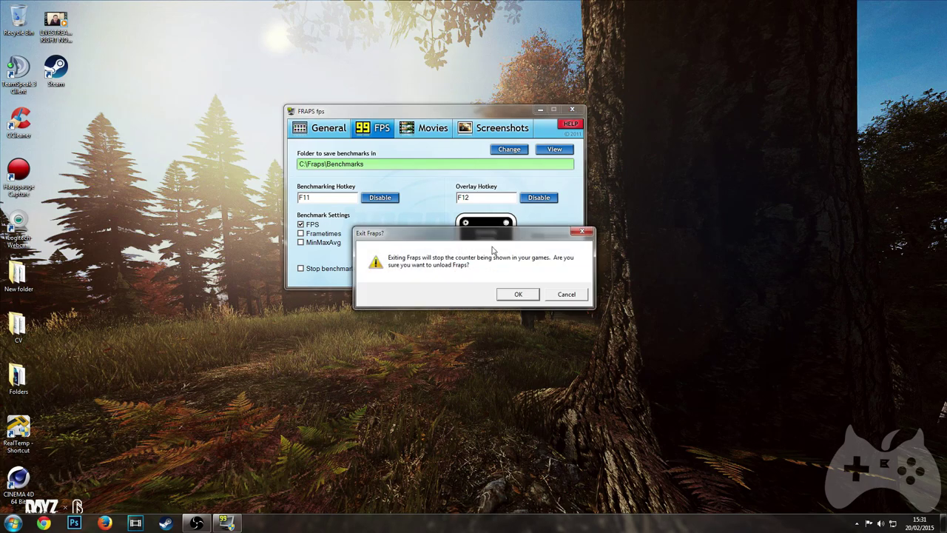
click(521, 292)
drag(438, 184, 402, 183)
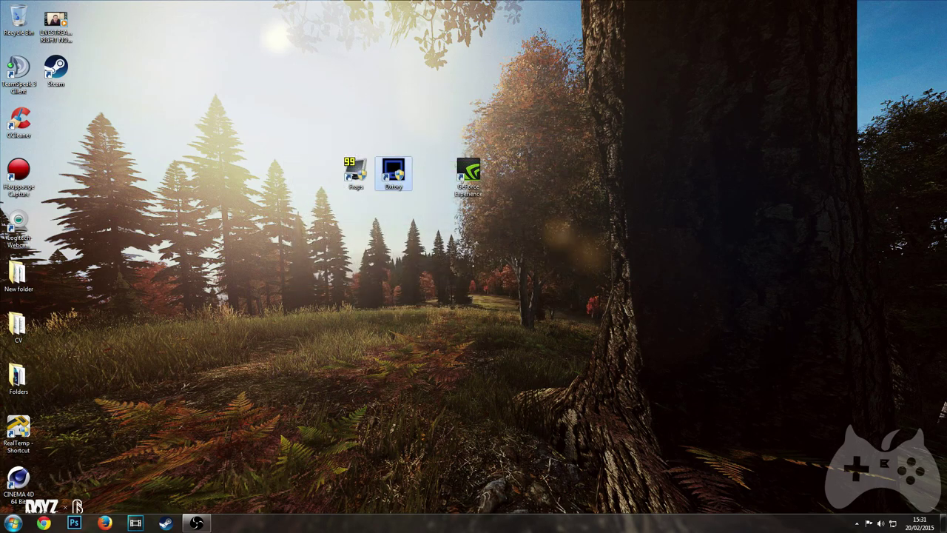
click(382, 216)
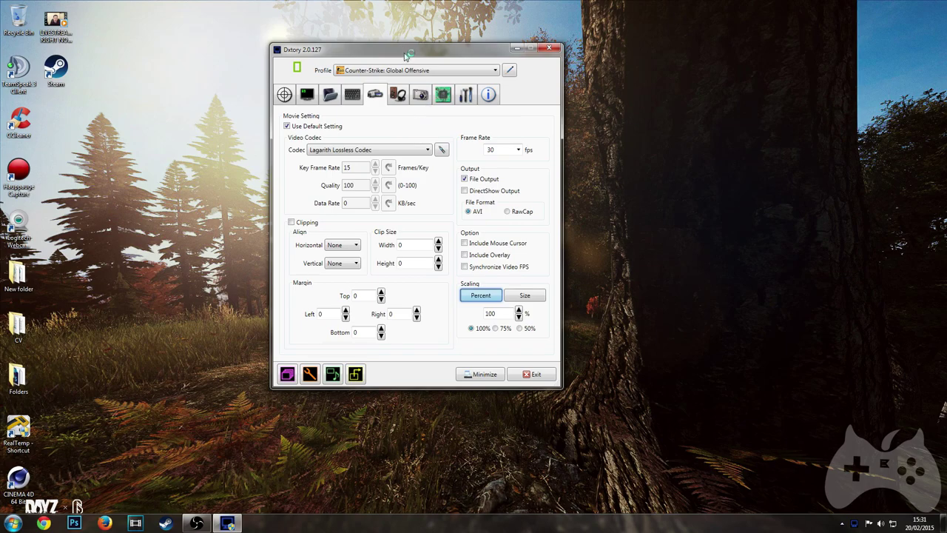
Step through Dxtory's Target, Overlay, Folder, HotKey, Movie, ScreenShot and Audio pages
click(289, 98)
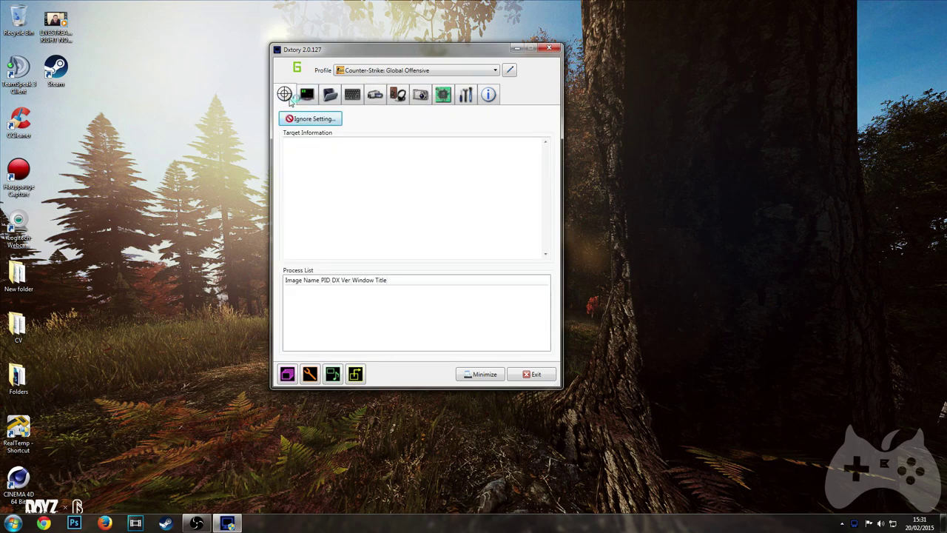
click(311, 100)
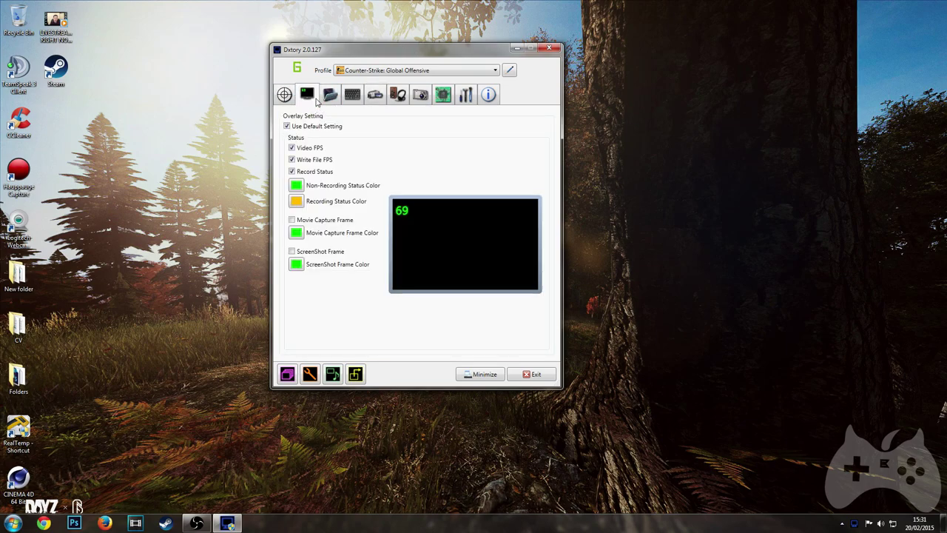
click(336, 95)
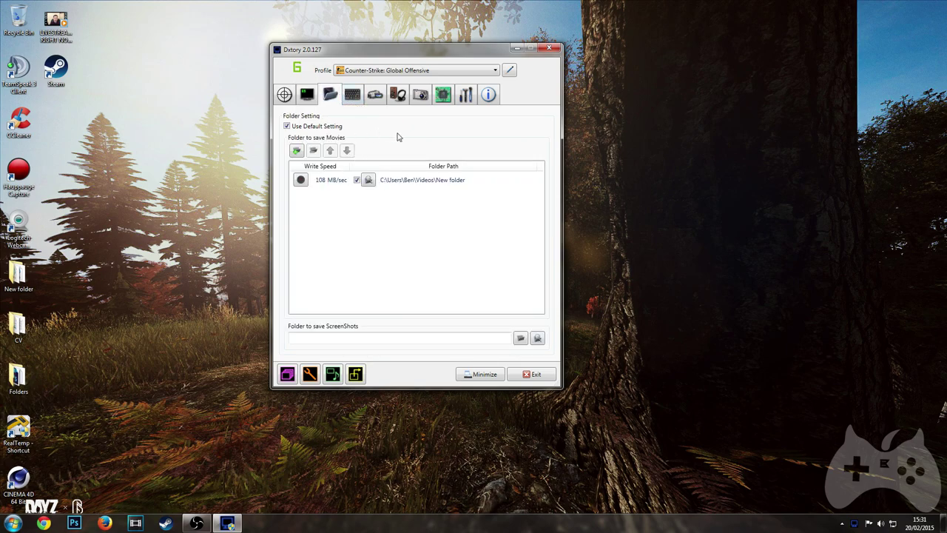
click(352, 95)
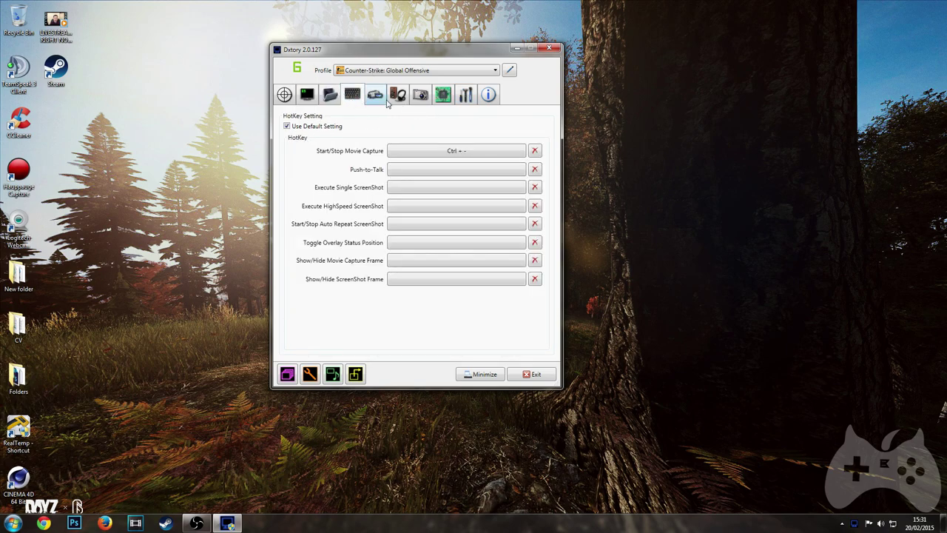
click(388, 99)
click(378, 101)
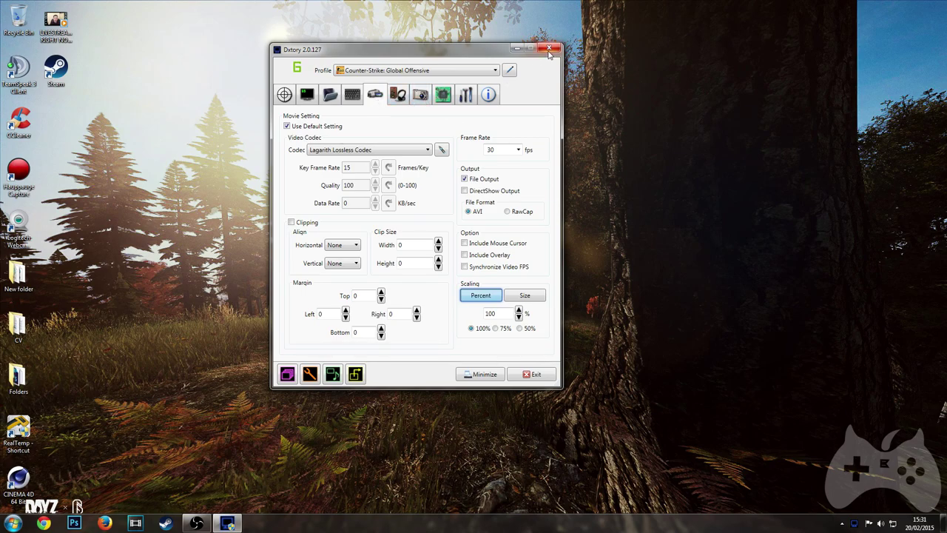
click(421, 94)
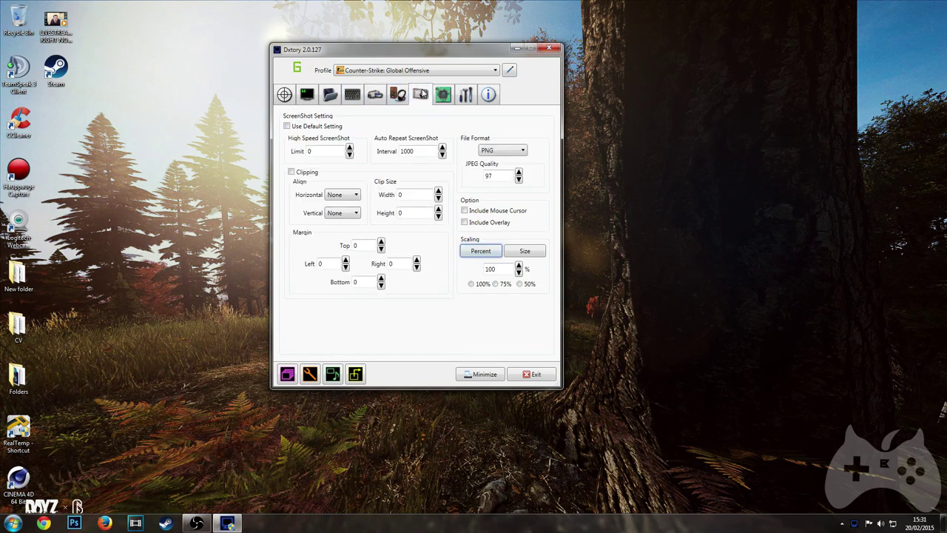
click(400, 95)
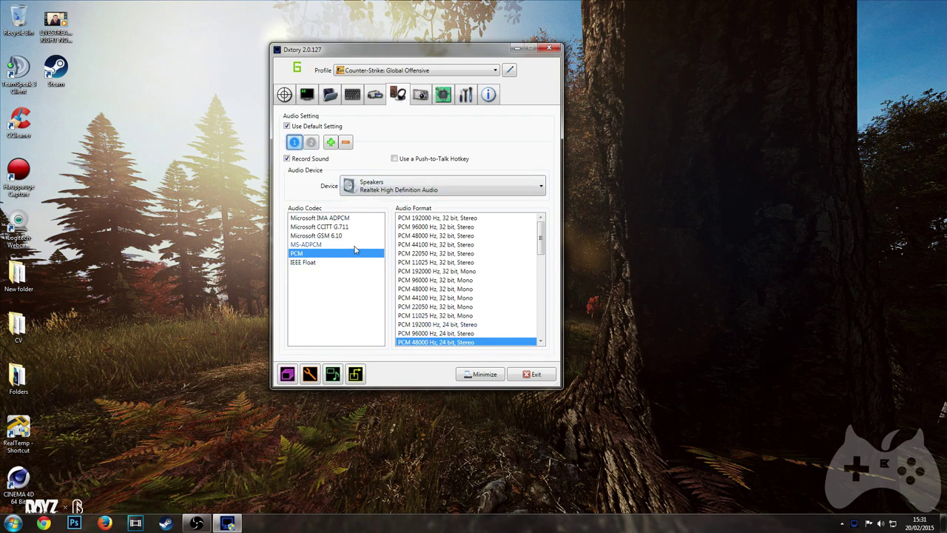
click(312, 142)
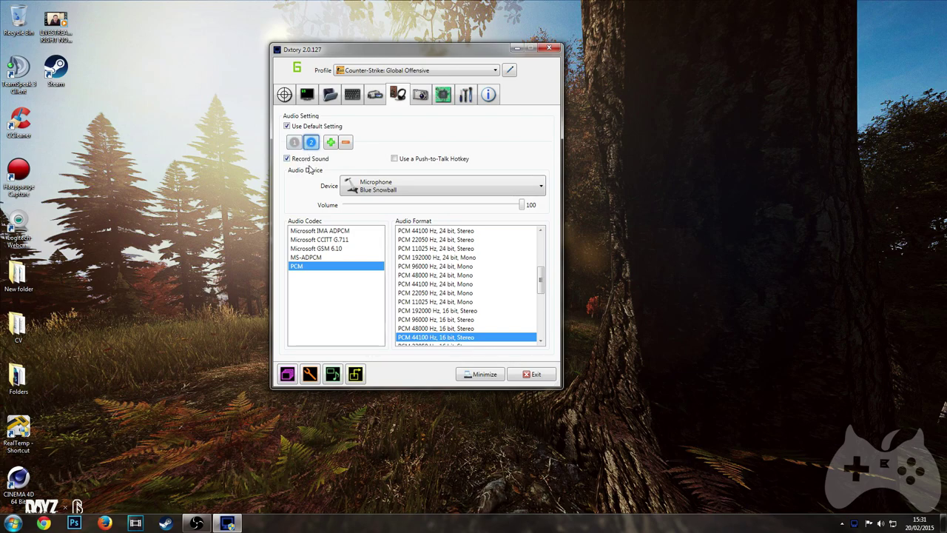
click(294, 142)
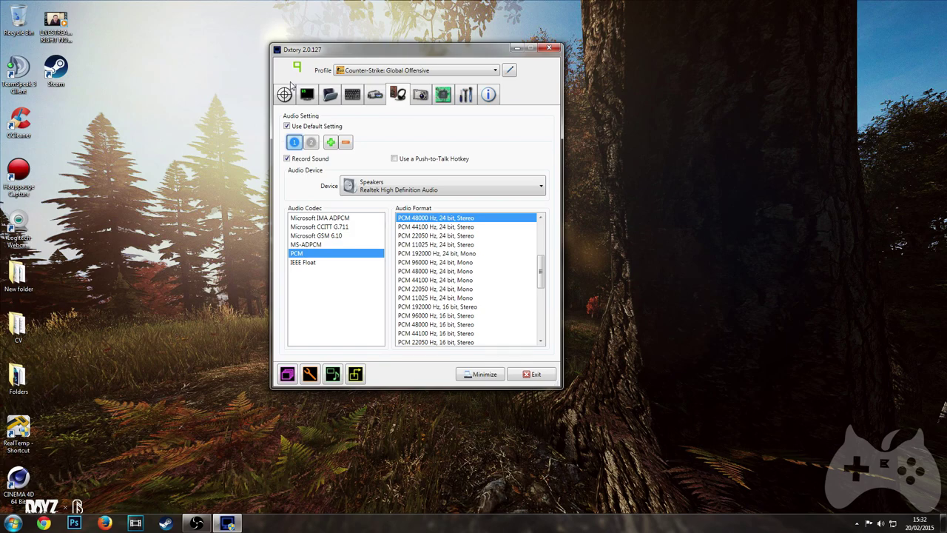
Show Dxtory's movie settings and expand the Frame Rate list (10–120 fps)
click(380, 97)
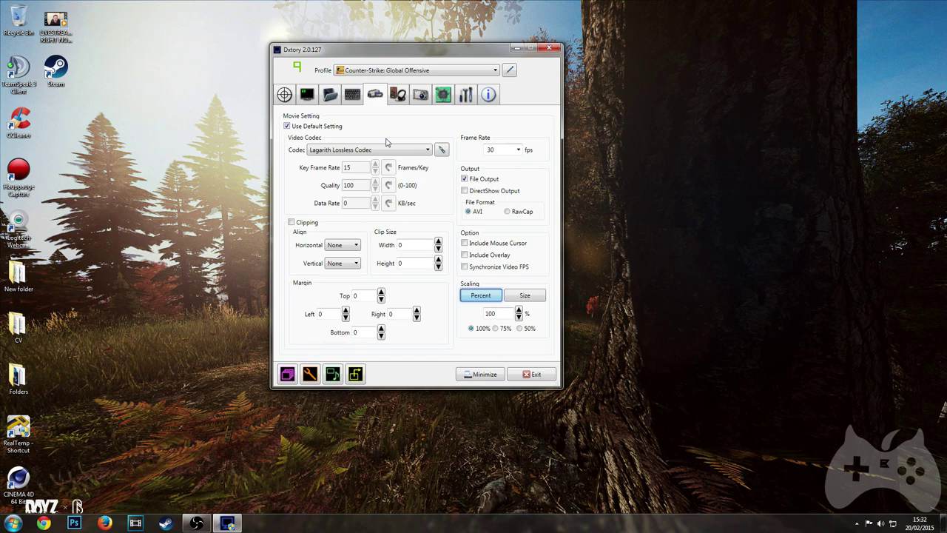
click(520, 152)
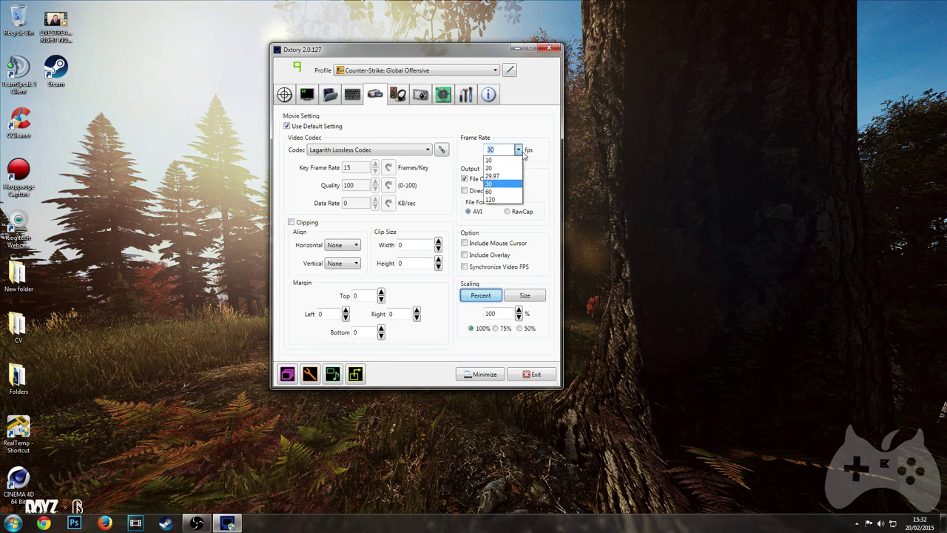